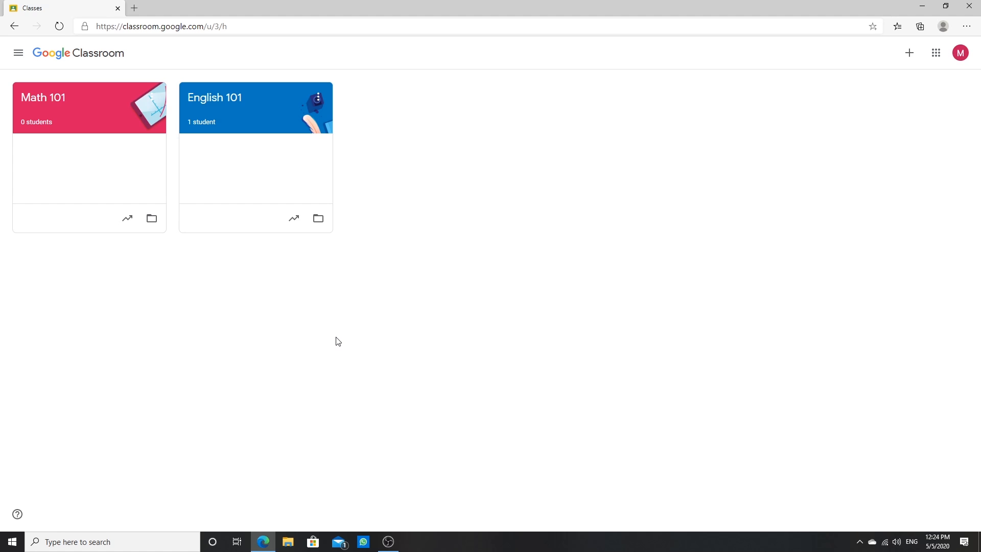
Add a topic named "Test" to the English 101 classwork.
left_click(221, 103)
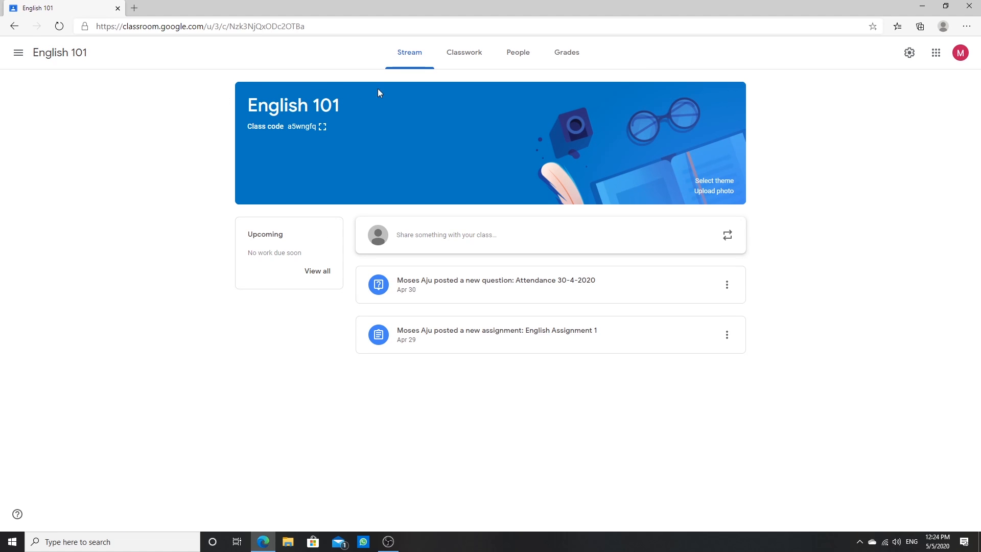
left_click(464, 62)
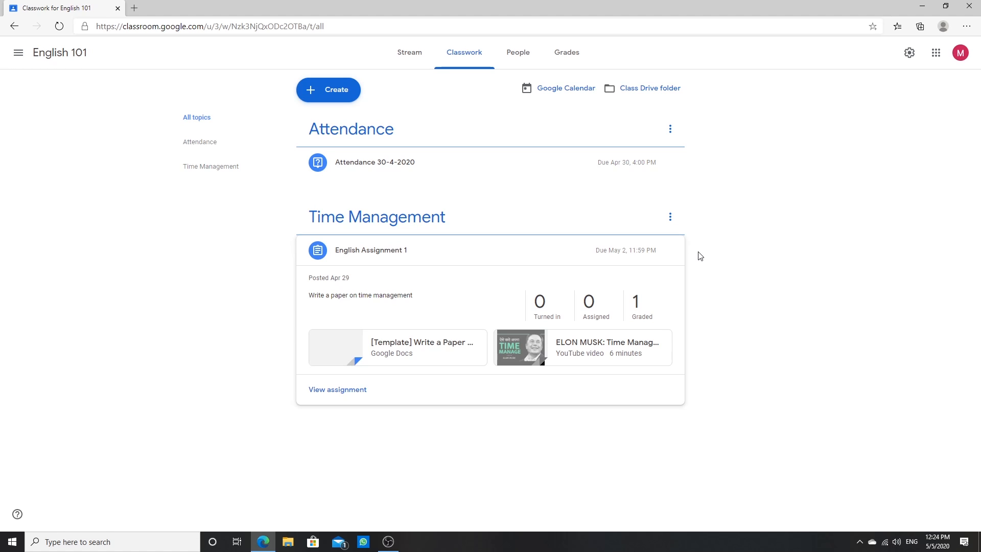
left_click(337, 101)
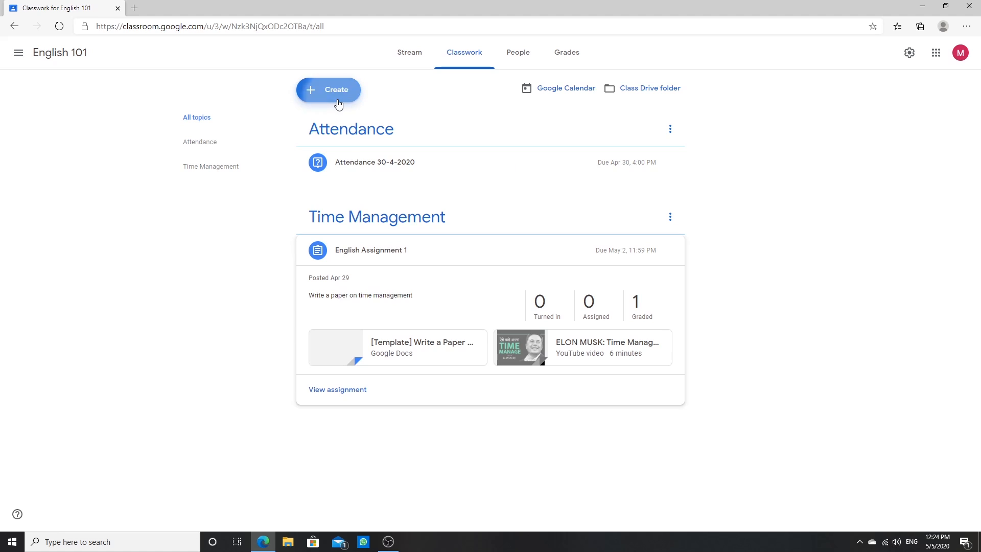
left_click(329, 214)
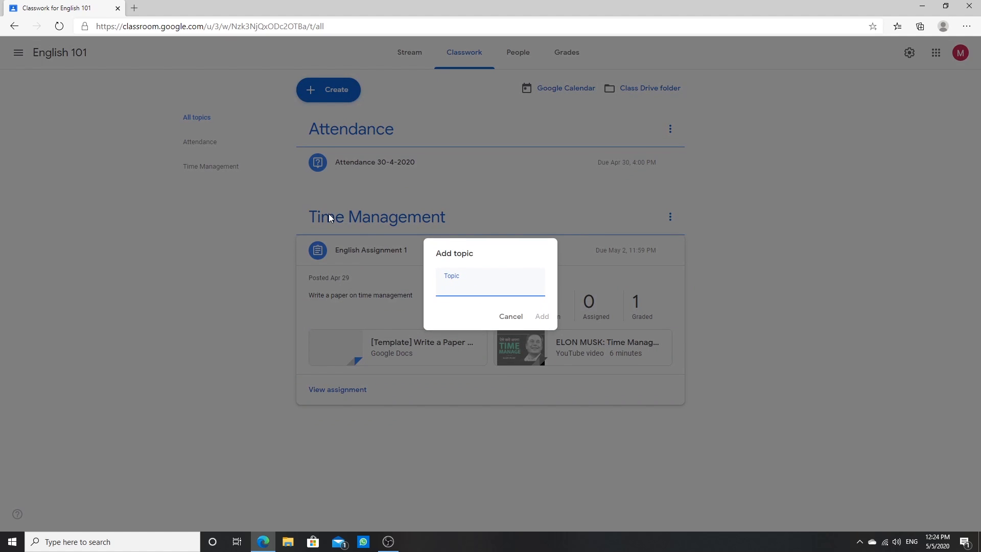
type("Test")
key("Return")
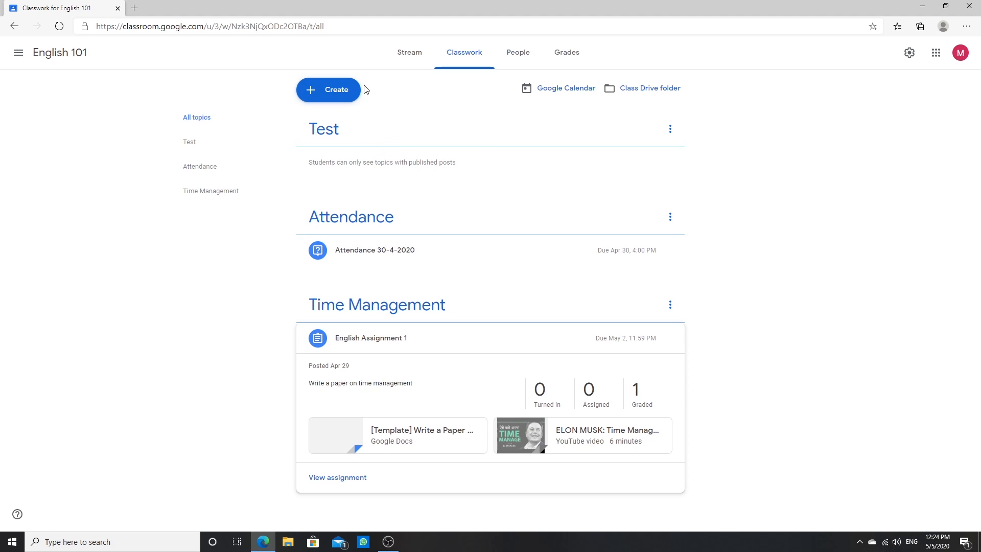
Create an assignment titled "Test 1" under the Test topic and assign it to all English 101 students.
left_click(353, 91)
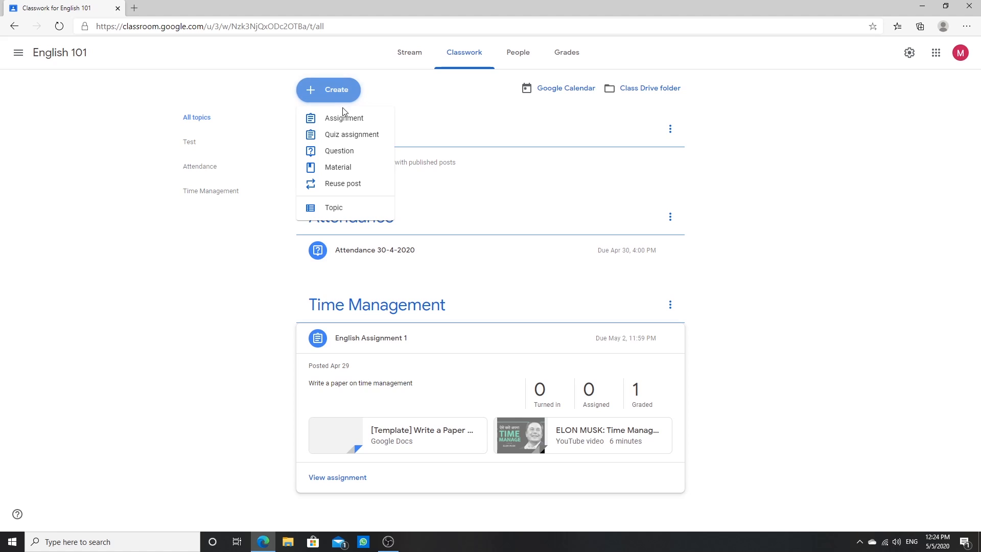
left_click(343, 121)
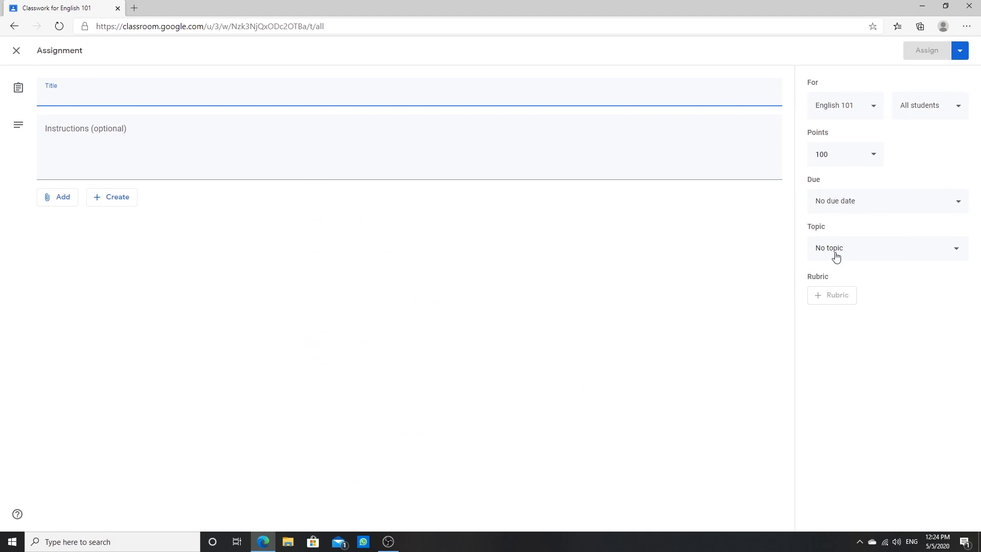
left_click(836, 257)
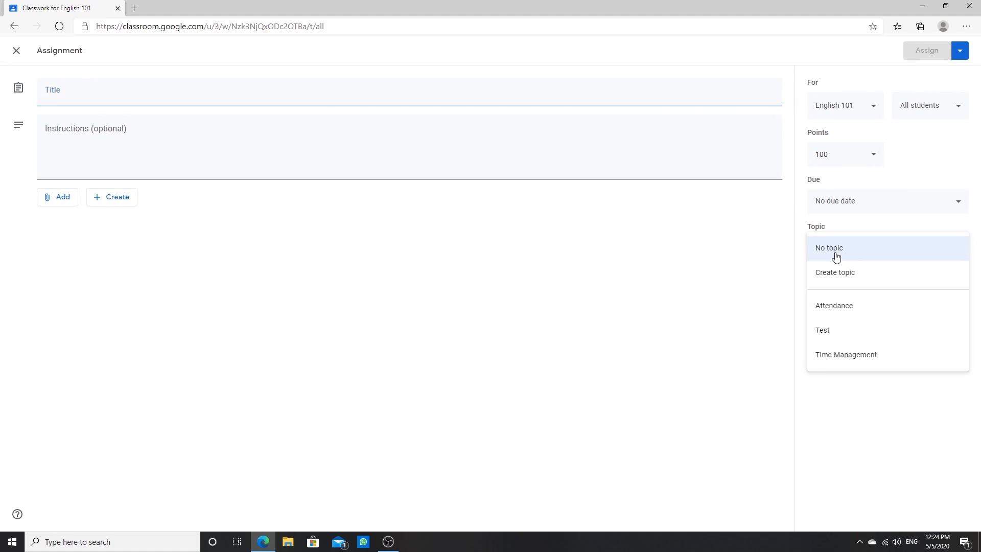
left_click(830, 336)
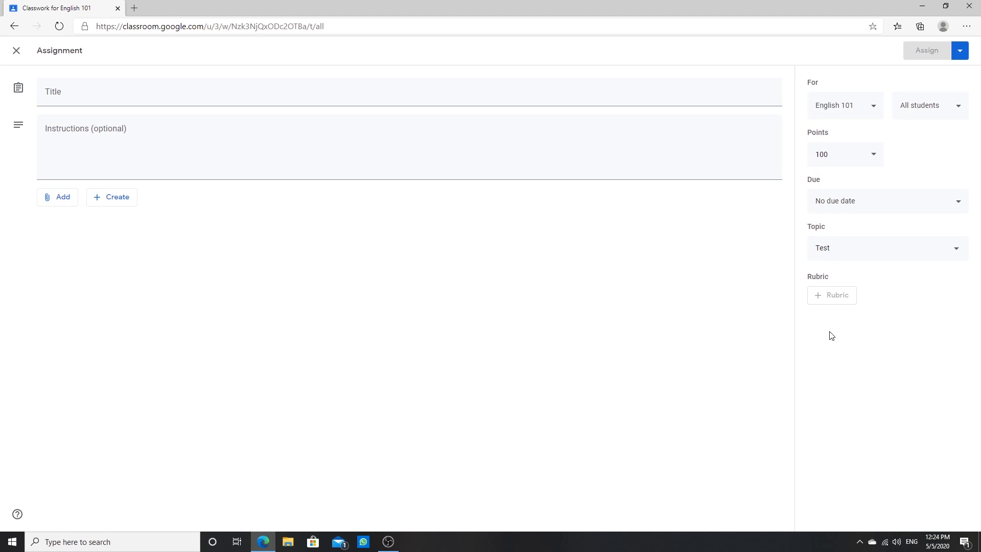
left_click(80, 102)
type("Test ")
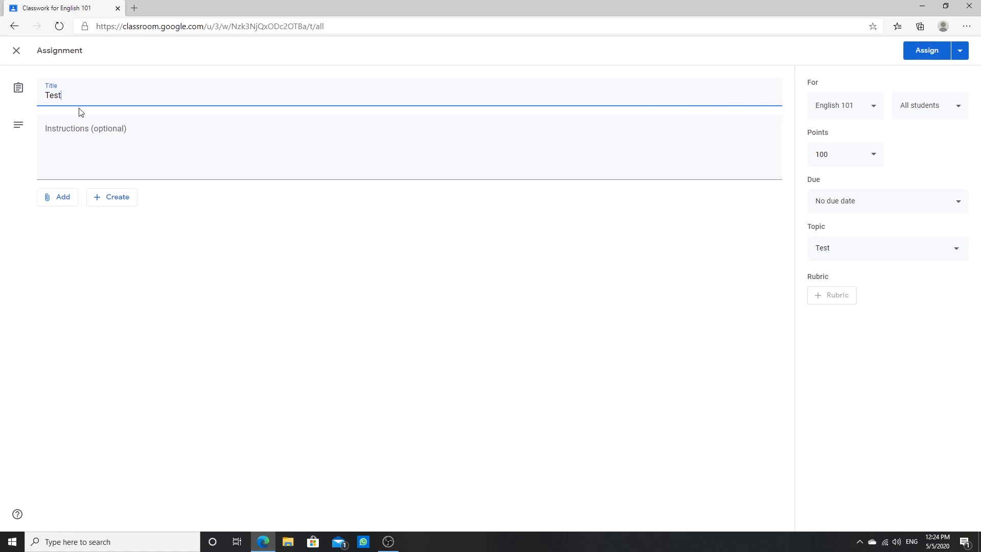
type("1")
left_click(931, 49)
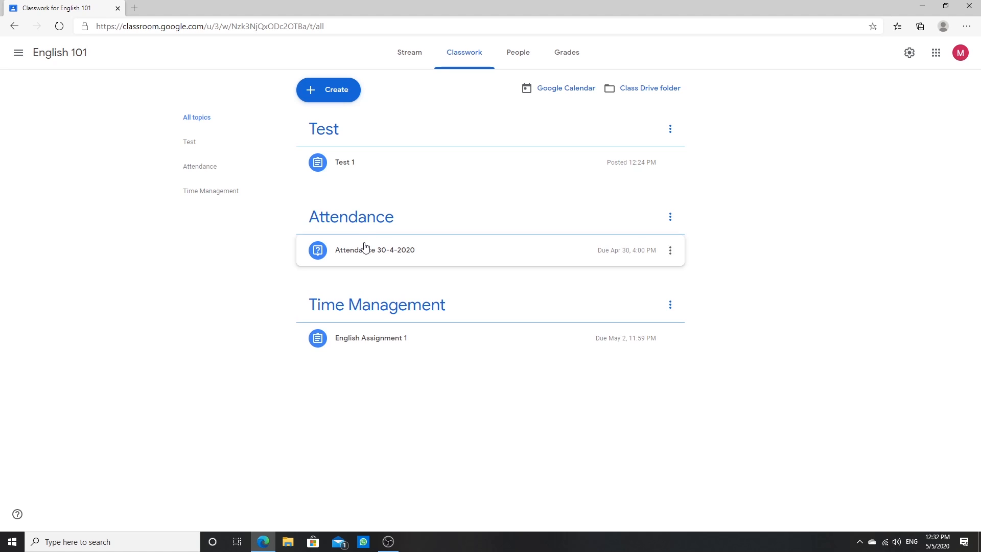
Move the Attendance topic above the Test topic in the classwork list.
left_click_drag(364, 228, 386, 126)
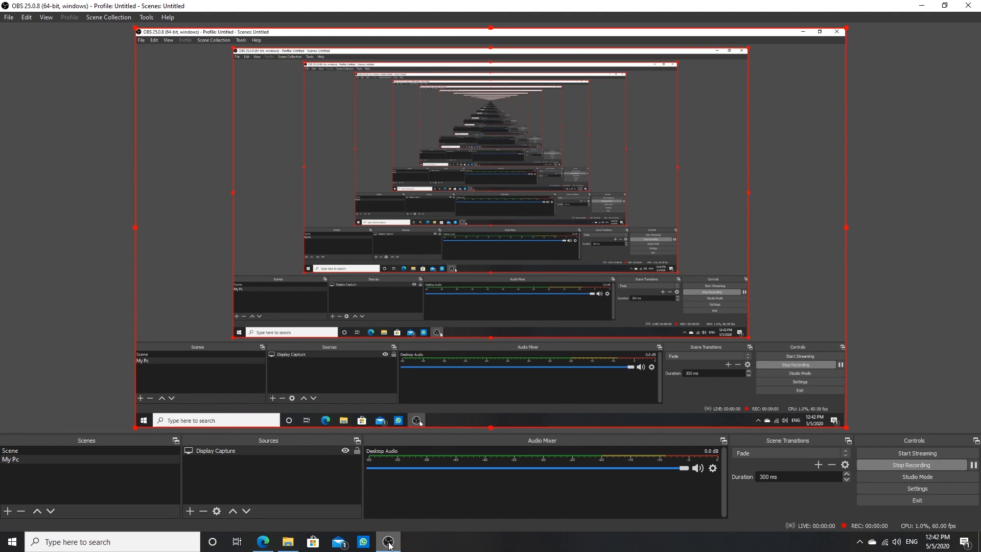
left_click(388, 541)
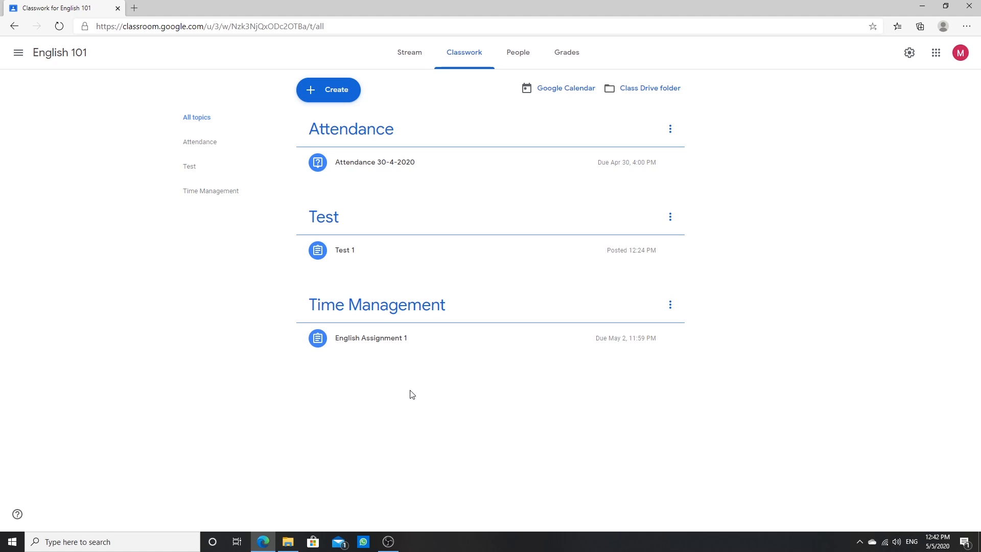
Select all students in the English 101 class roster and start an email to them.
left_click(511, 67)
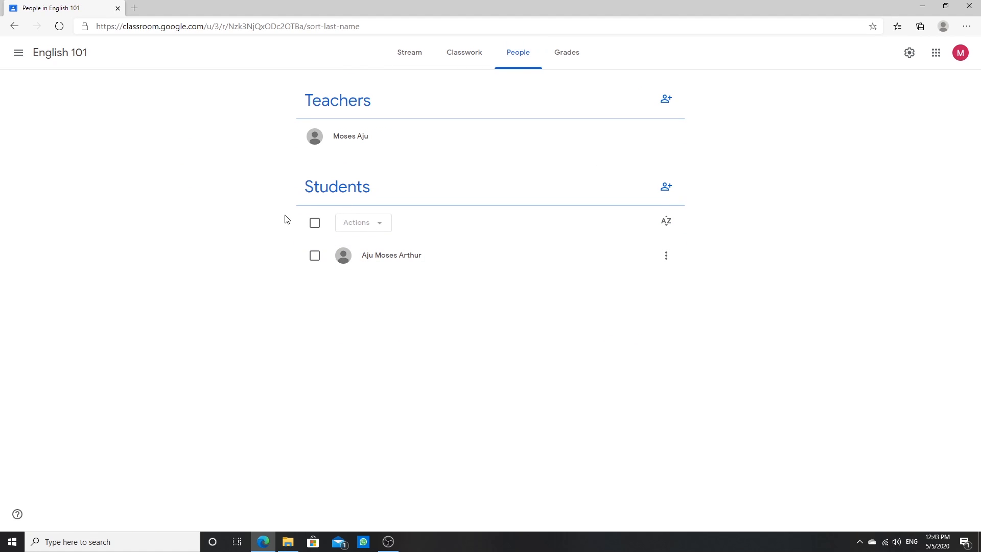
left_click(315, 225)
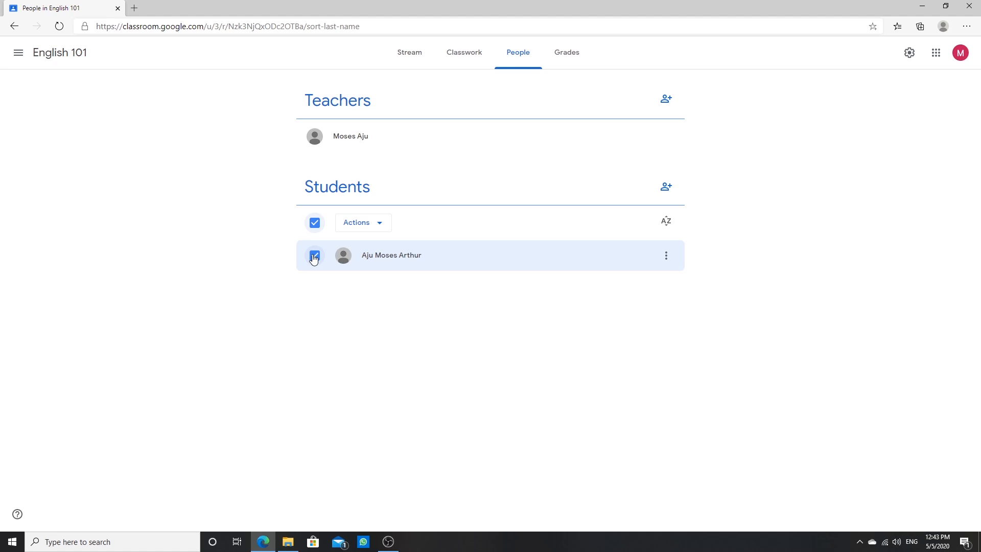
left_click(362, 227)
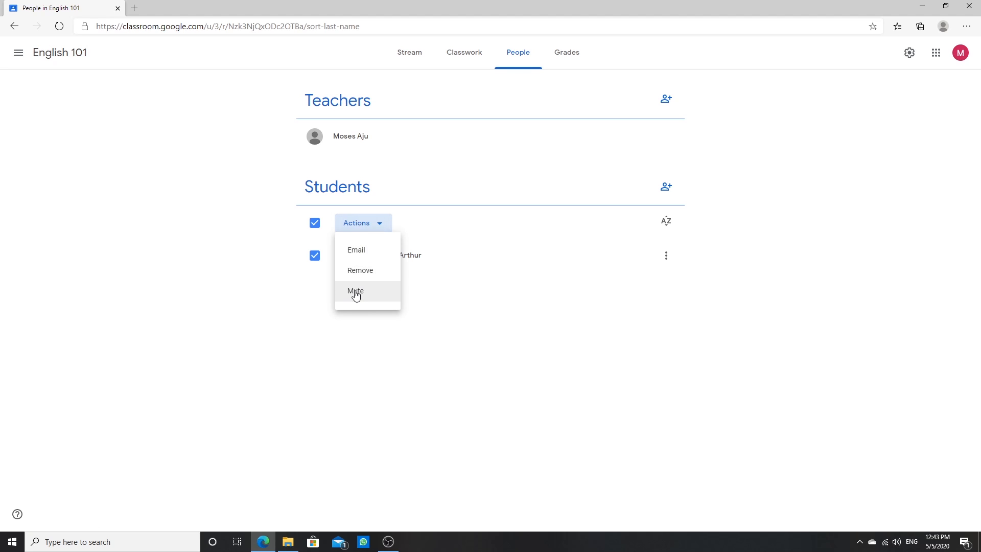
left_click(354, 255)
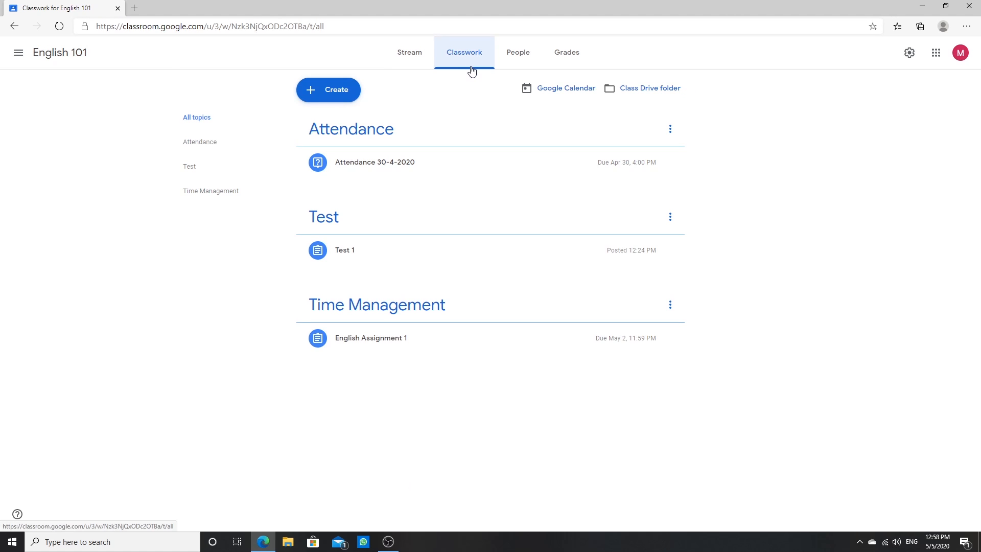
Open the graded student's submitted document for English Assignment 1 under Time Management.
left_click(370, 342)
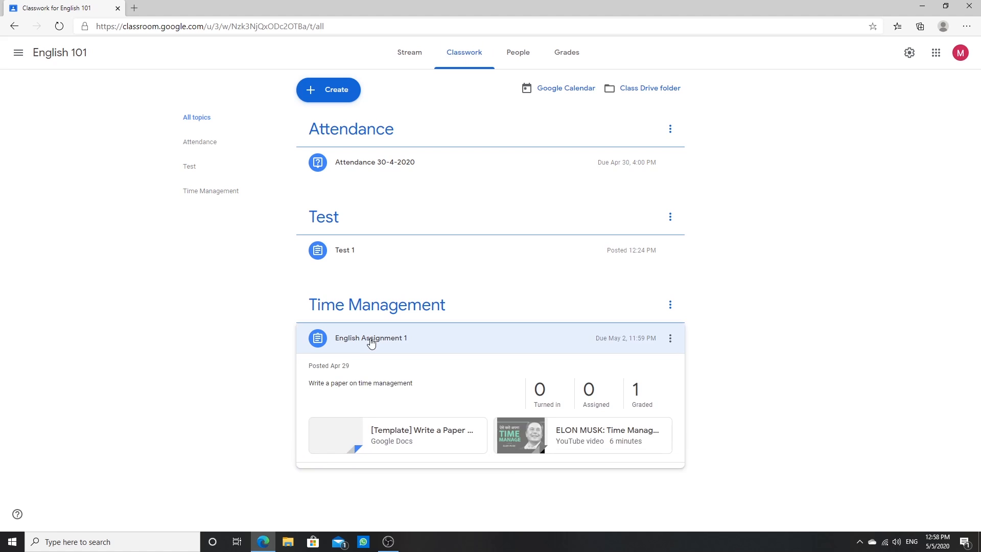
left_click(645, 397)
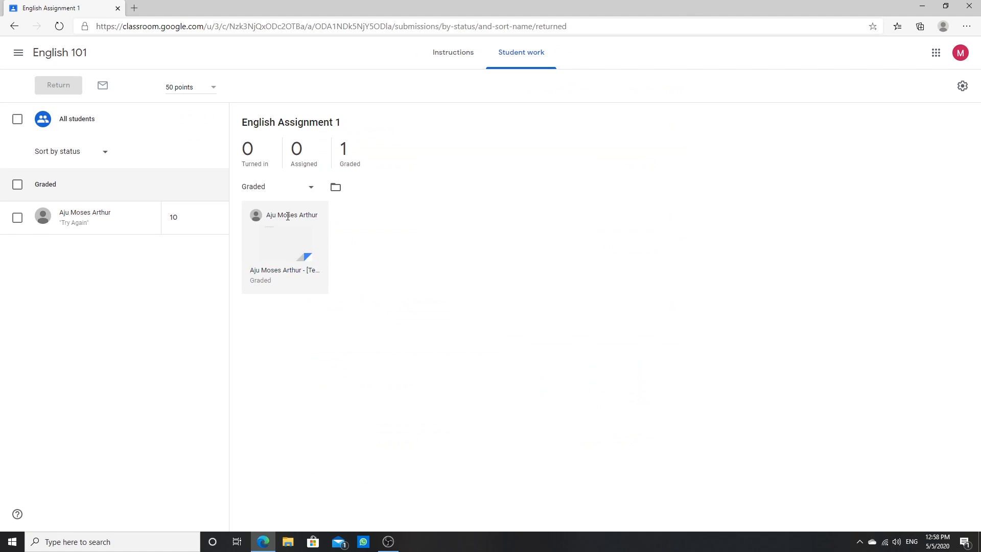
left_click(275, 271)
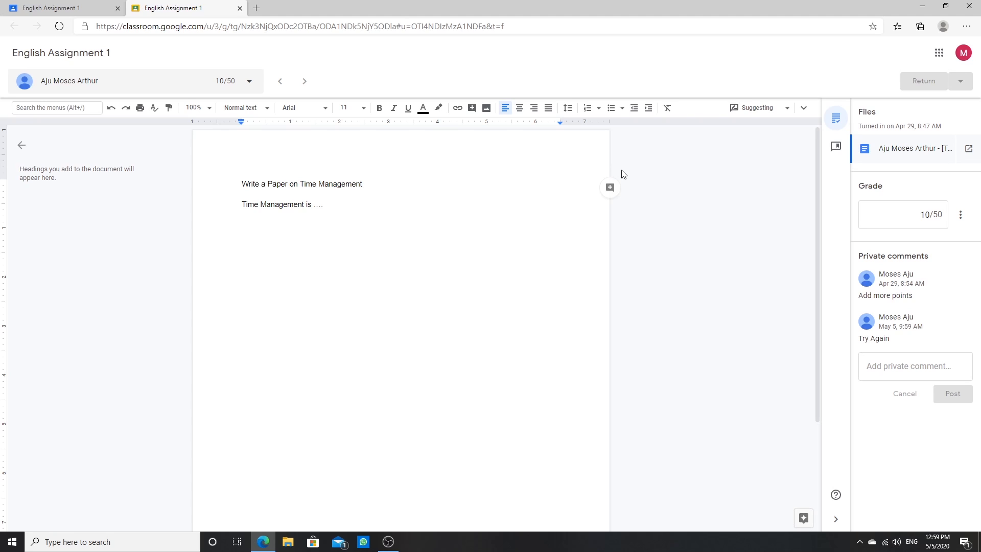
Add the comment "Great Effort" to the comment bank.
left_click(837, 148)
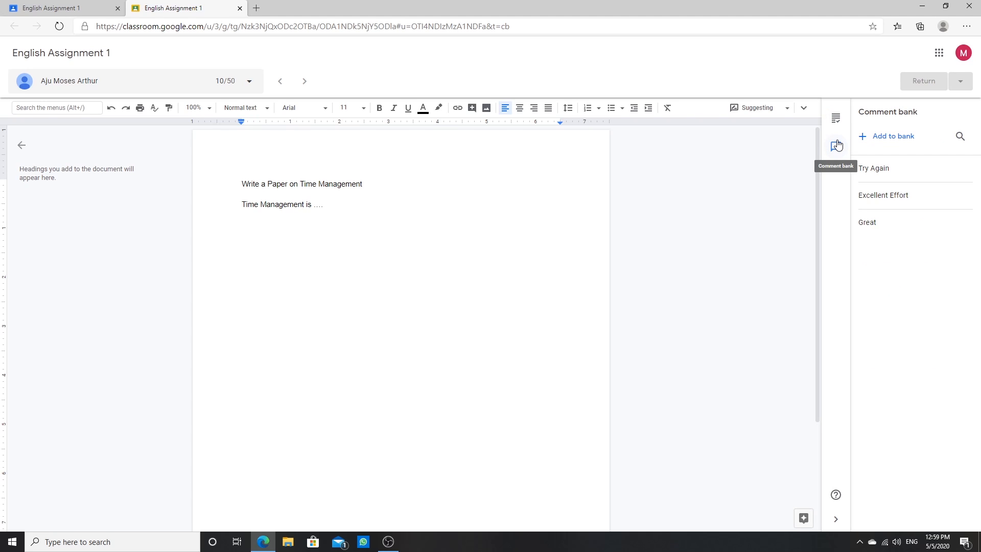
left_click(903, 139)
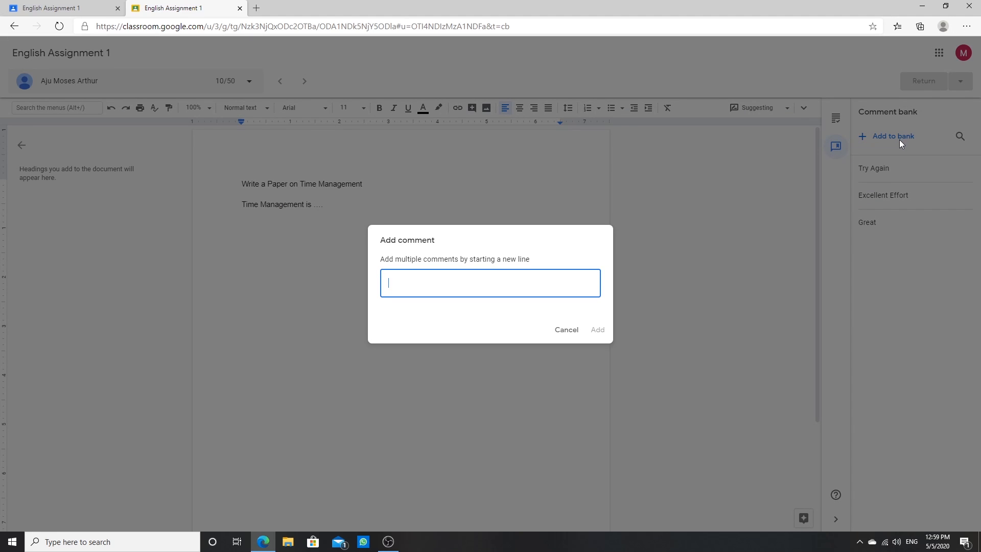
type("Great")
key("BackSpace")
key("BackSpace")
type("eat Effort")
key("Return")
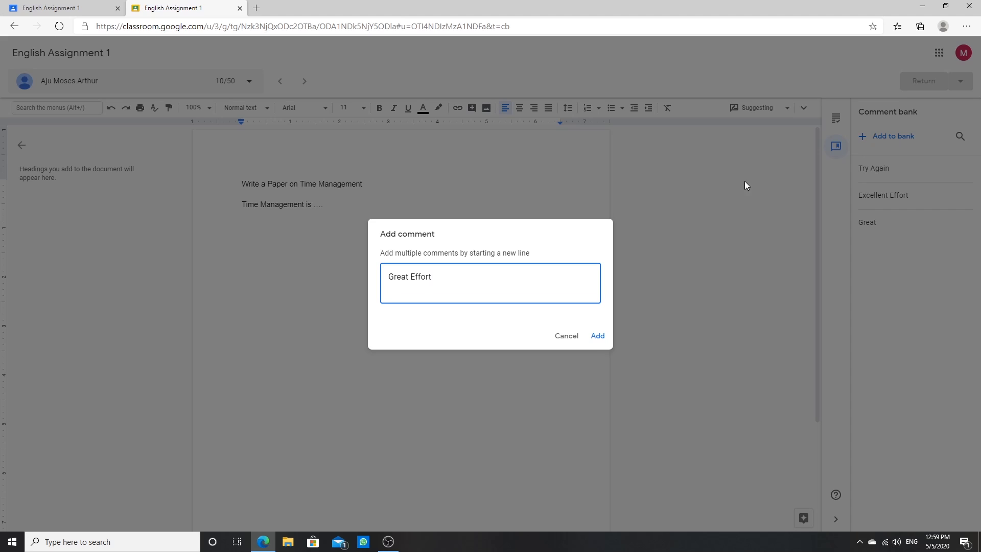
left_click(595, 337)
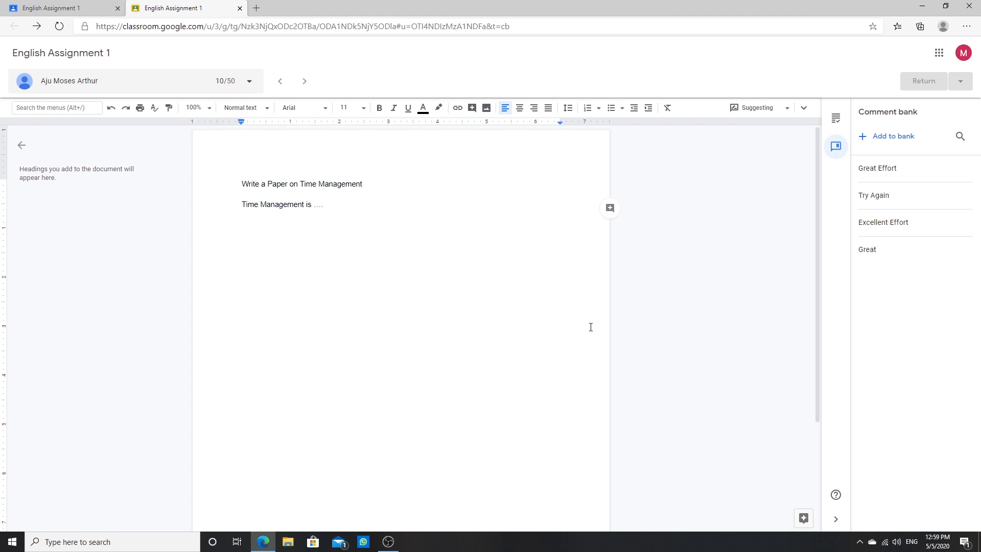
Copy "Great Effort" from the comment bank and post it as a private comment on the student's submission.
mouse_move(945, 175)
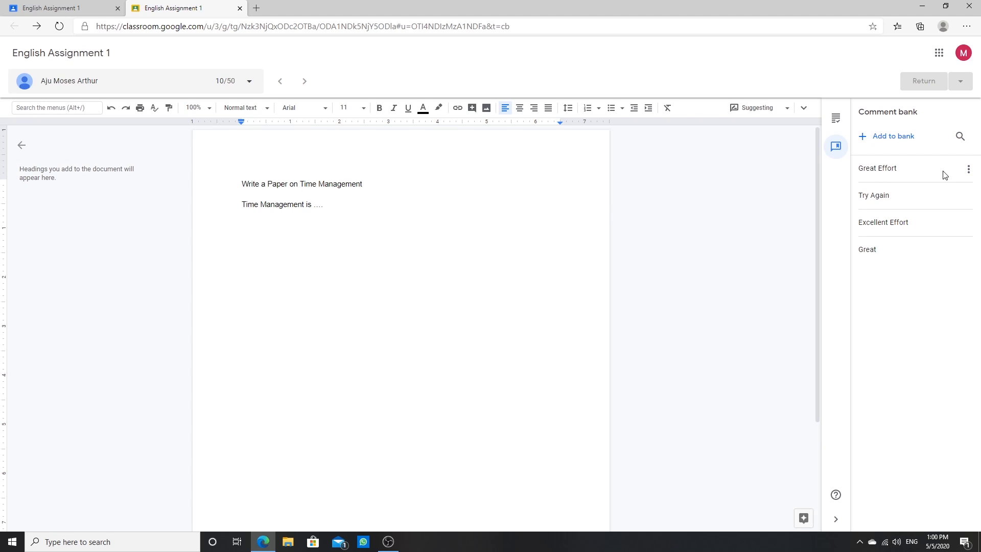
left_click(970, 173)
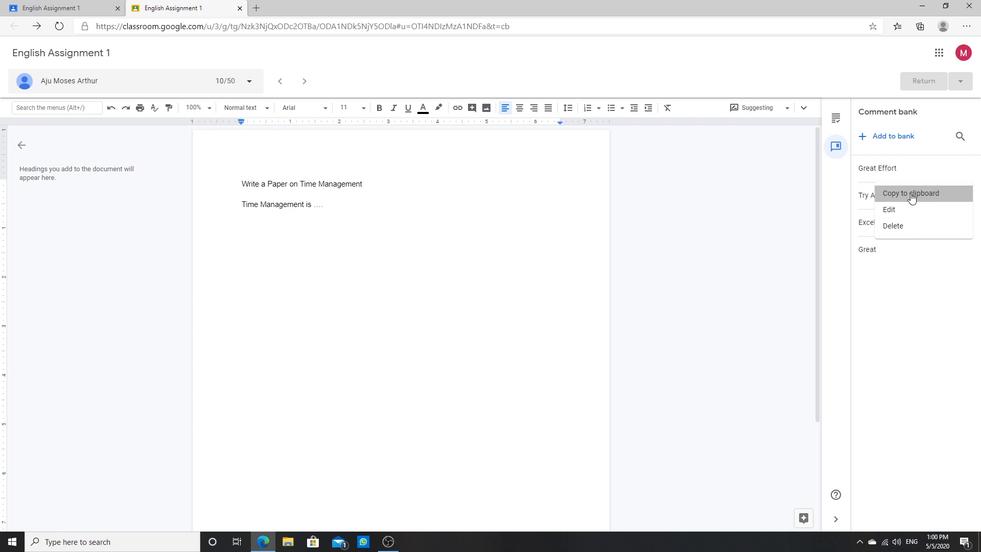
left_click(912, 198)
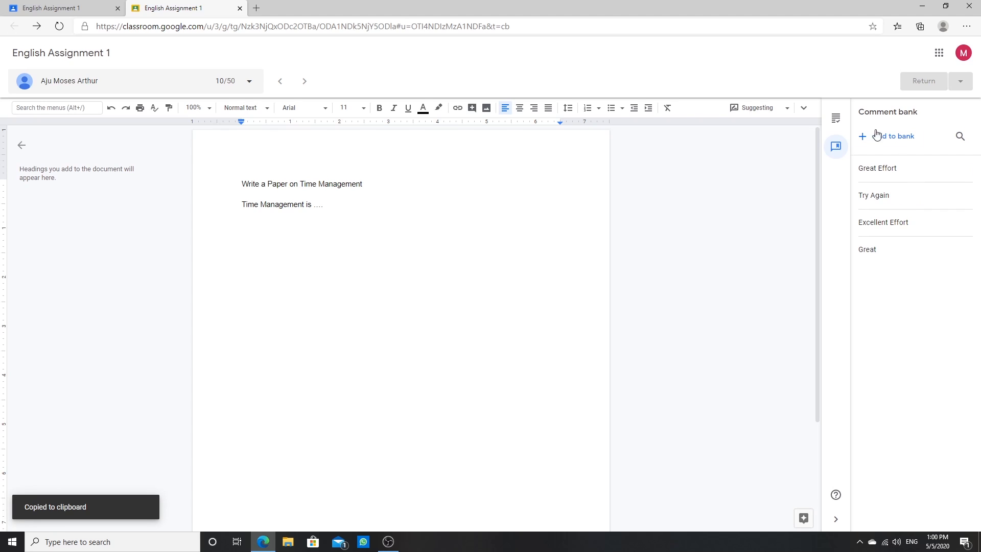
left_click(836, 126)
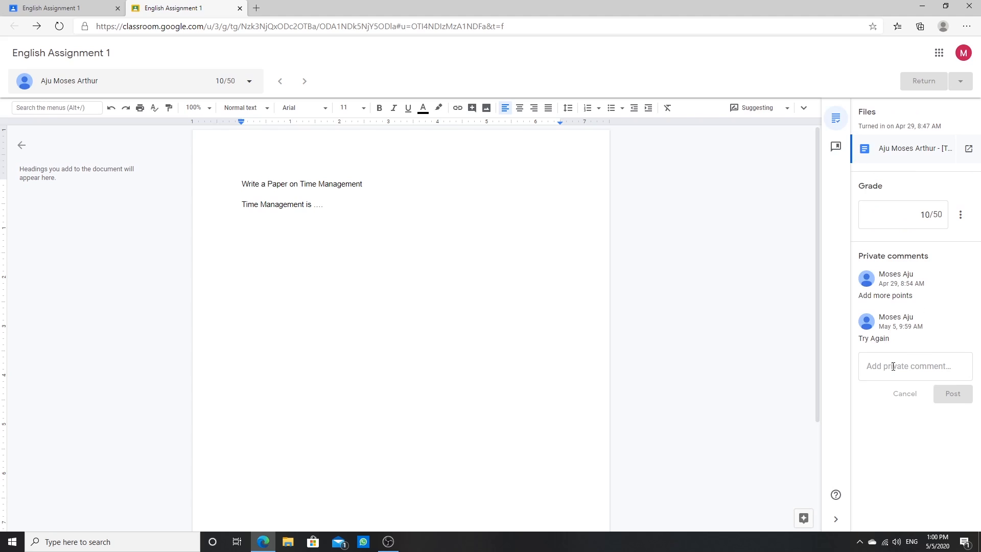
left_click(891, 366)
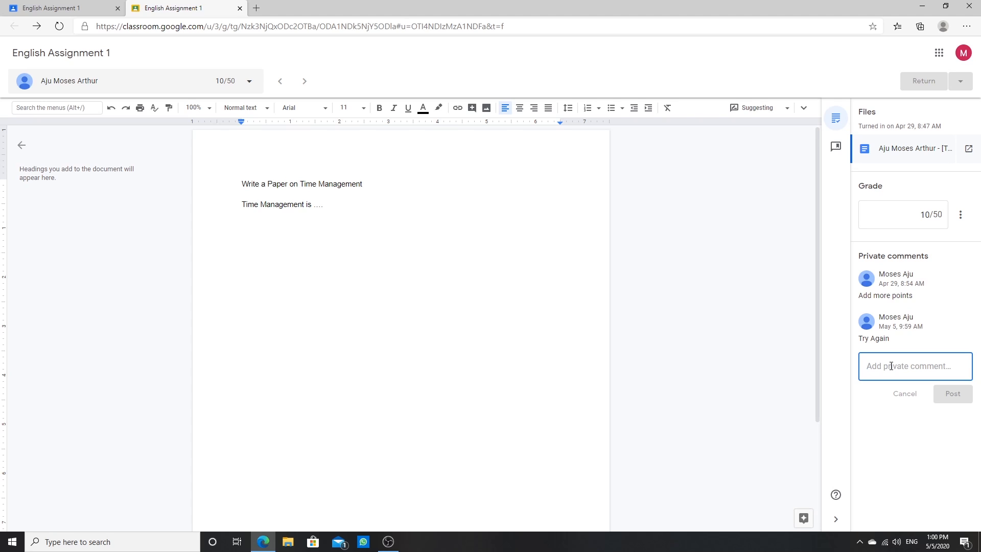
key("ctrl+v")
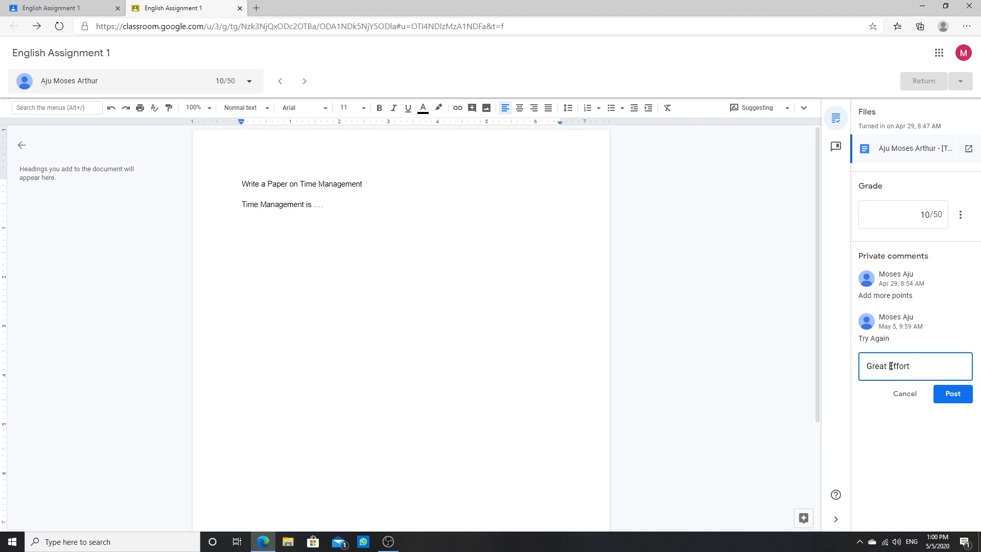
left_click(953, 401)
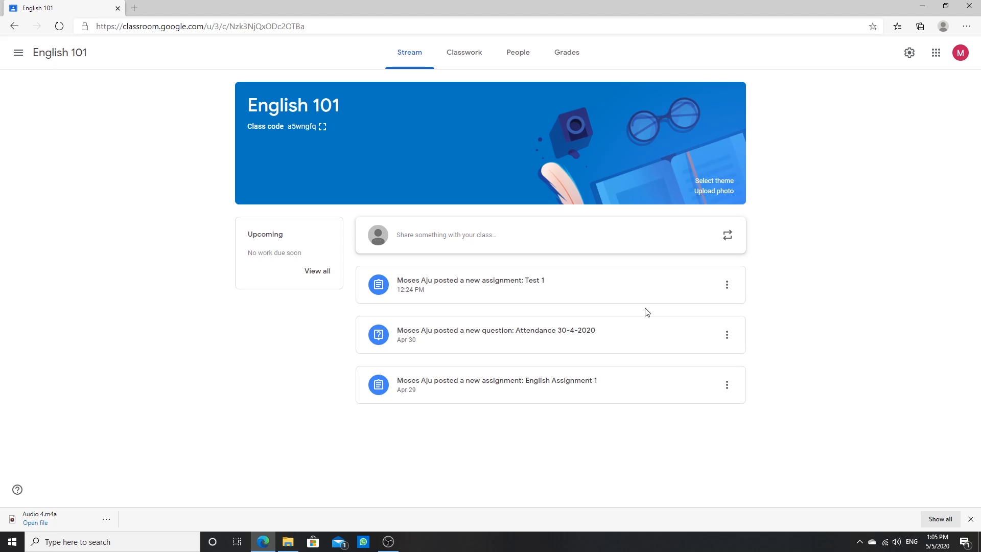
Find "attendance 30-4-2020" on the English 101 stream page and open that question's student answers.
key("ctrl+f")
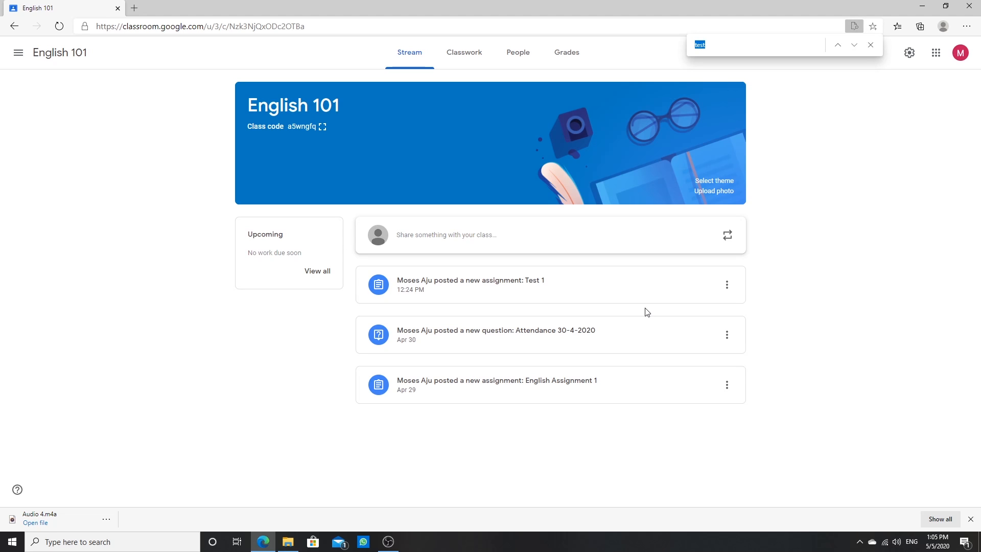
type("attendance ")
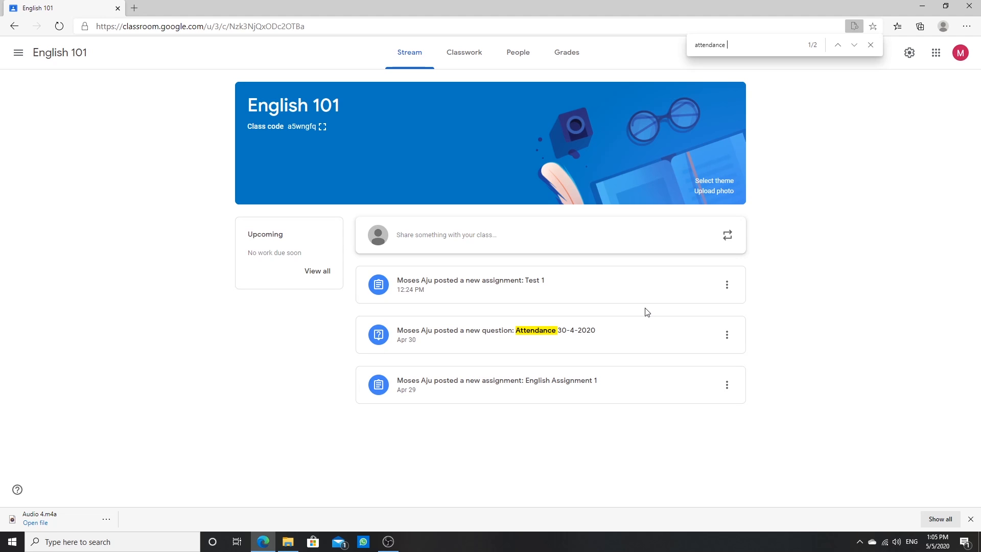
type("30-4-2020")
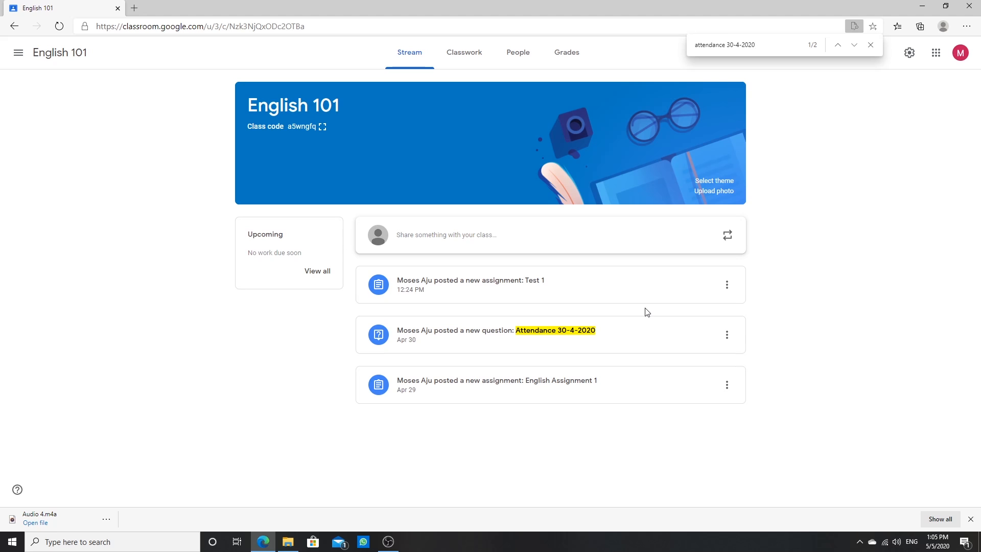
left_click(536, 335)
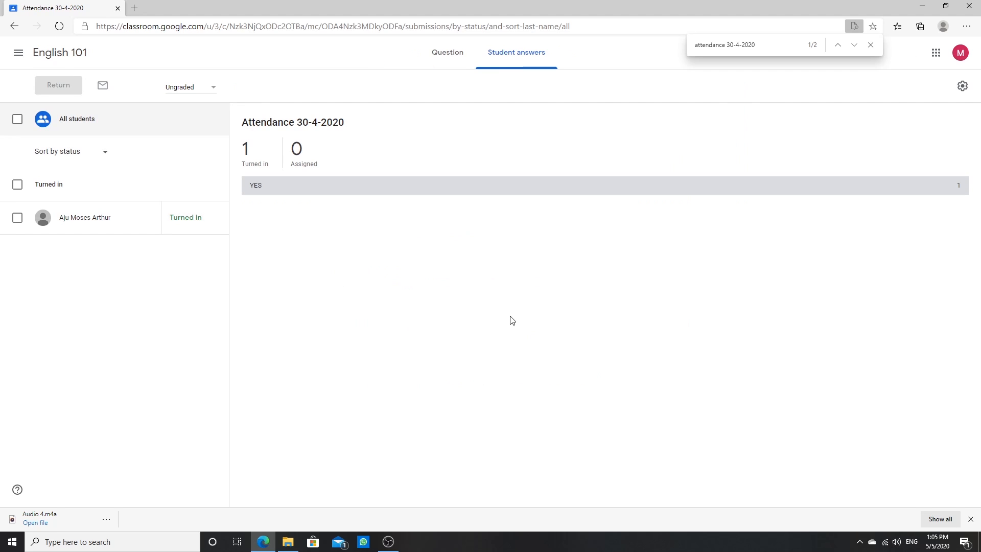